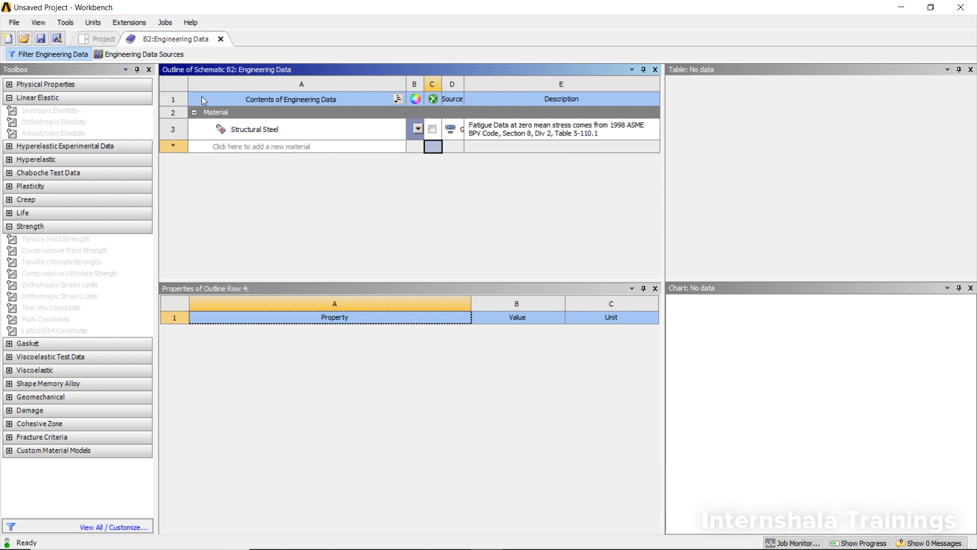
Add a new material to the engineering data list, naming it with the user's first name
{"action": "left_click", "coordinate": [252, 148]}
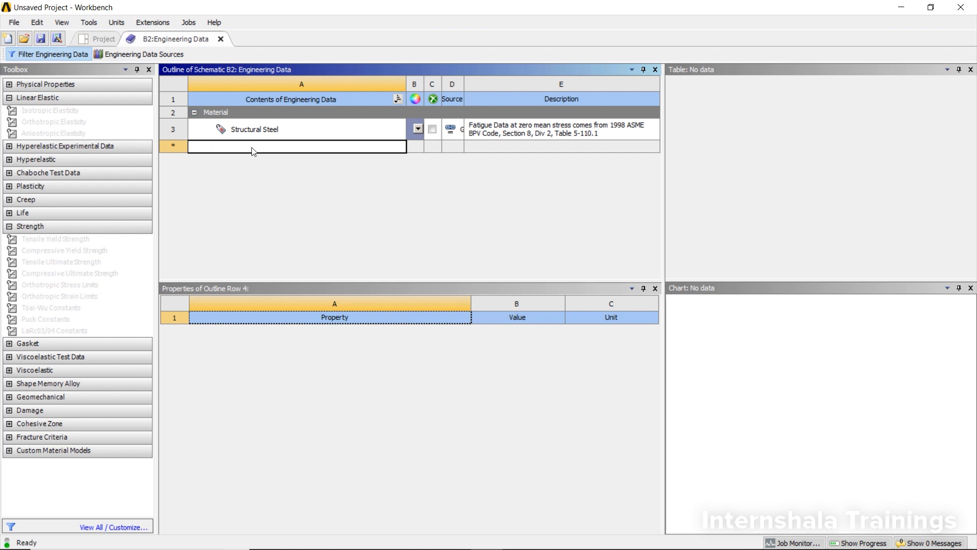
{"action": "type", "text": "rakesh"}
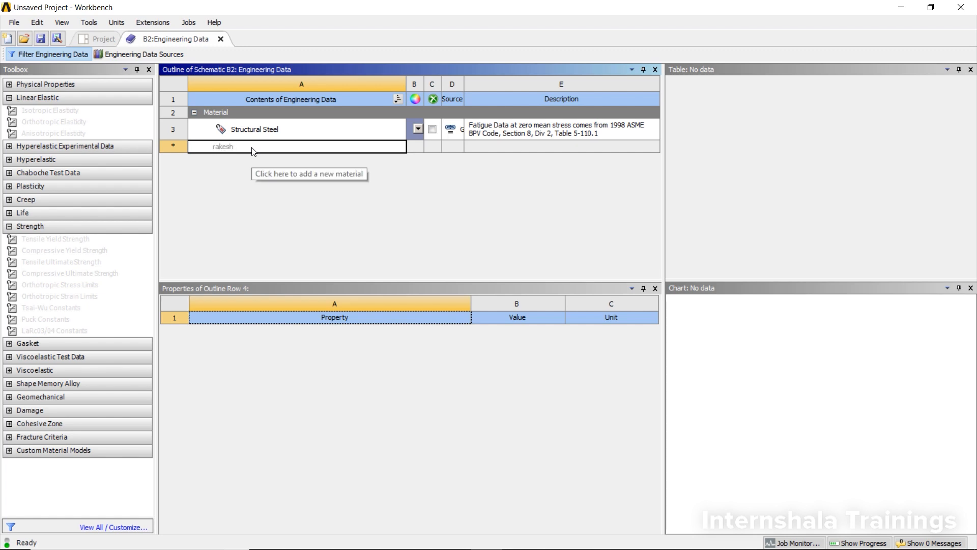
{"action": "key", "text": "Return"}
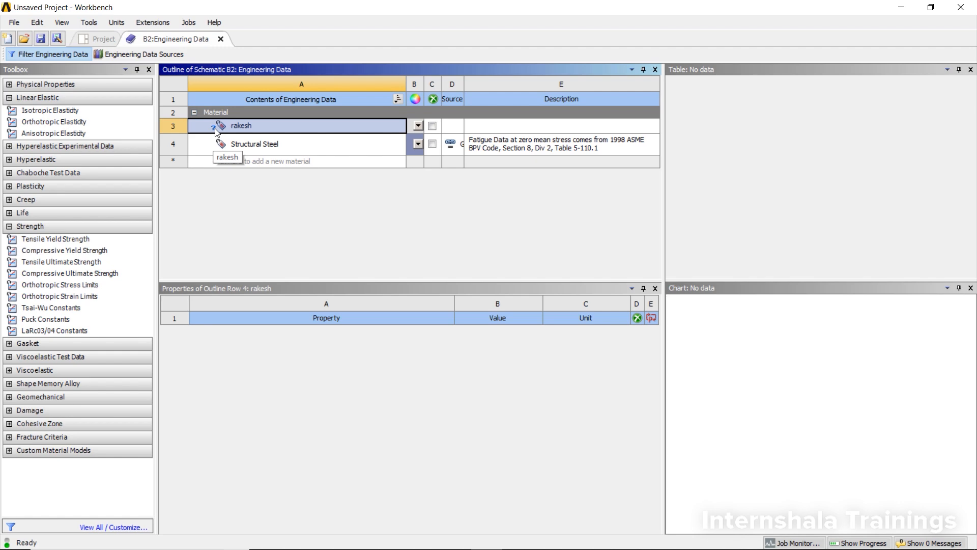
{"action": "left_click", "coordinate": [109, 40]}
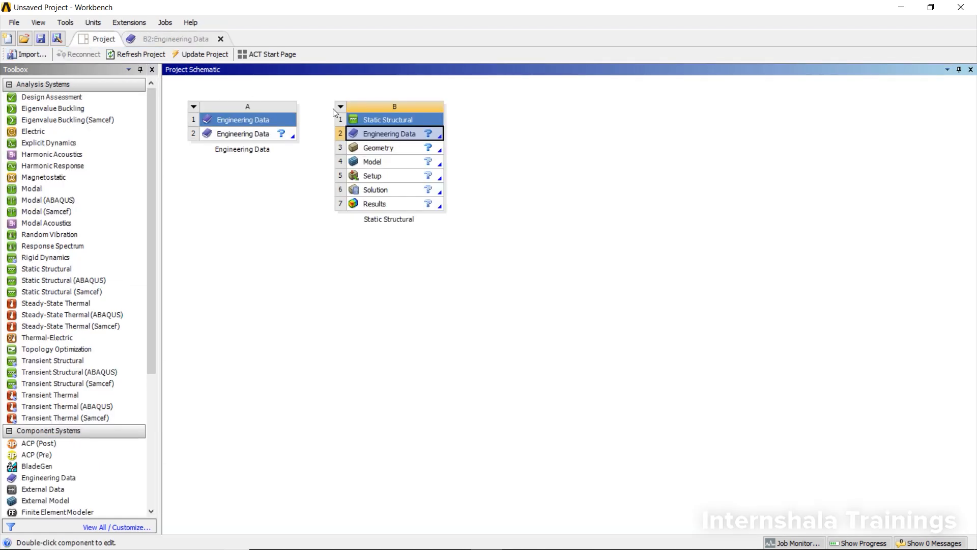
{"action": "left_click", "coordinate": [185, 35]}
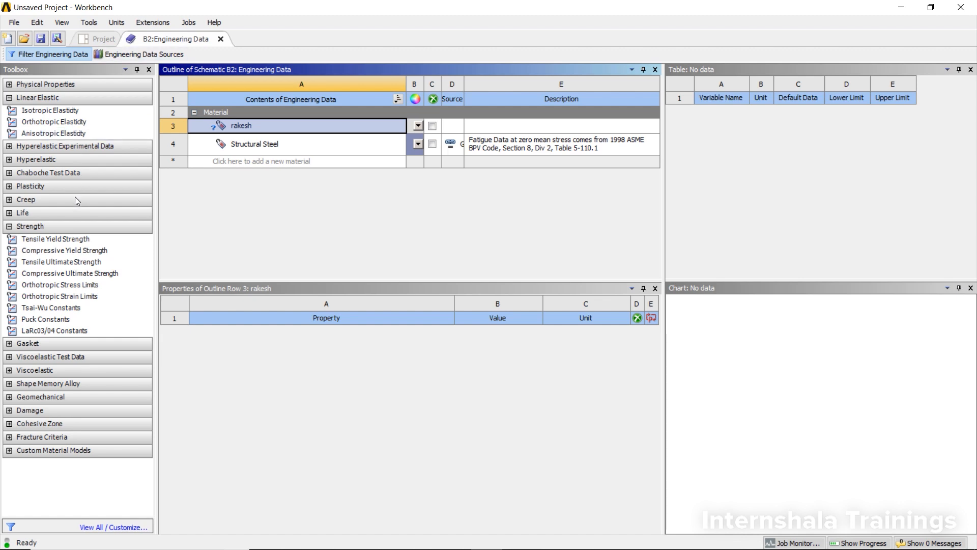
{"action": "left_click", "coordinate": [9, 98]}
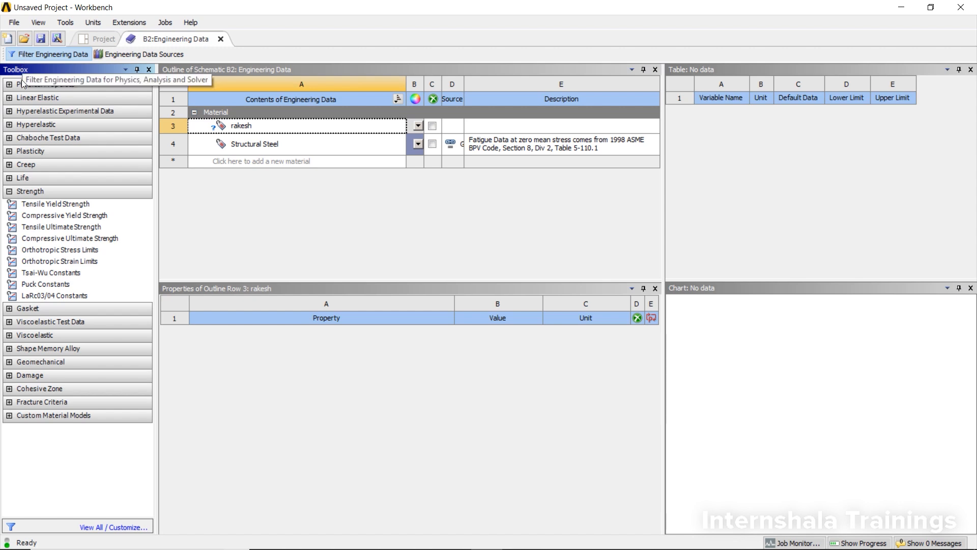
{"action": "left_click", "coordinate": [9, 192]}
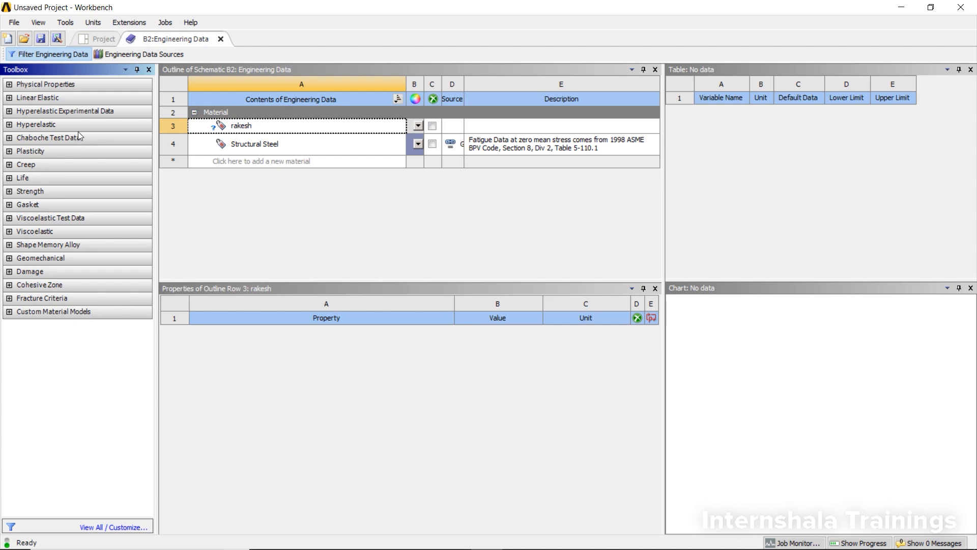
{"action": "left_click", "coordinate": [33, 54]}
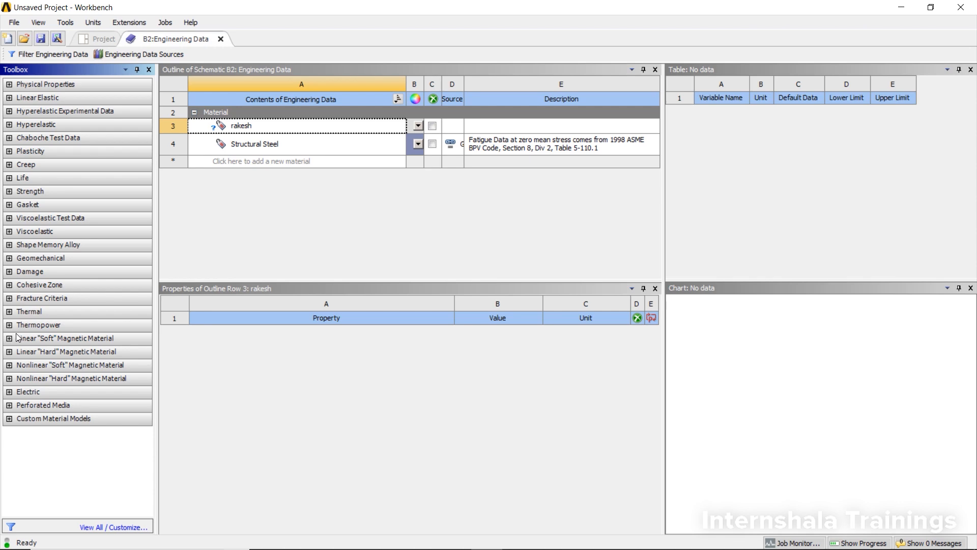
{"action": "left_click", "coordinate": [47, 53]}
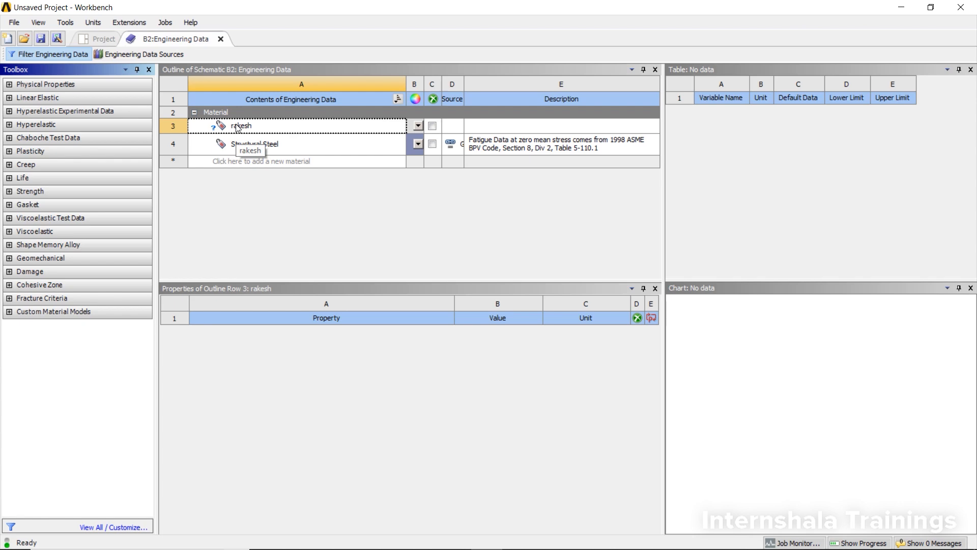
Add the Isotropic Elasticity property to the new material
{"action": "left_click", "coordinate": [10, 98]}
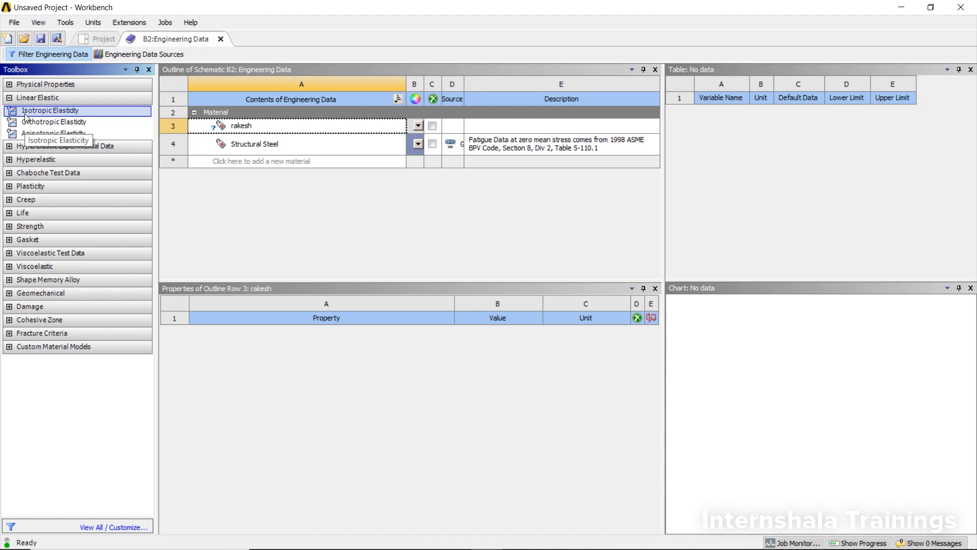
{"action": "left_click_drag", "start_coordinate": [25, 116], "coordinate": [235, 131]}
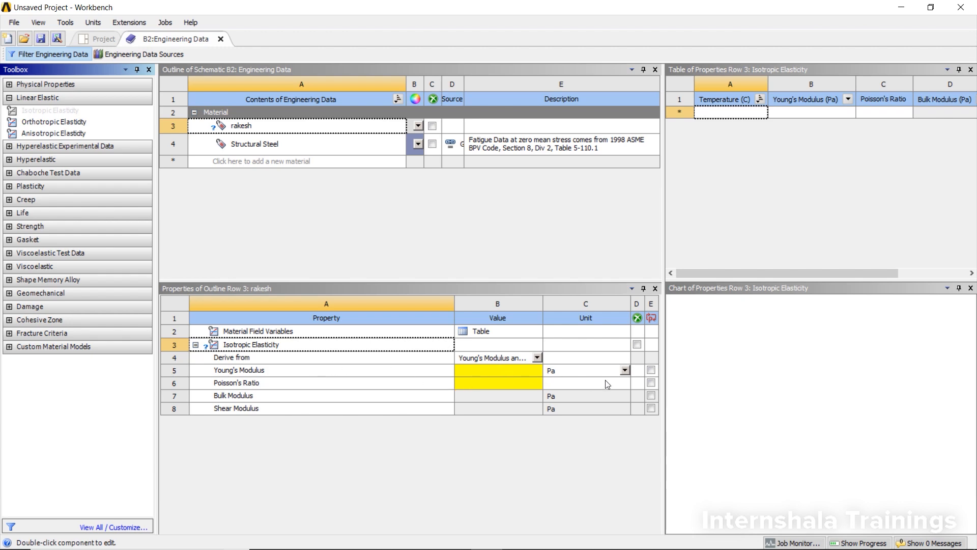
{"action": "left_click", "coordinate": [626, 371]}
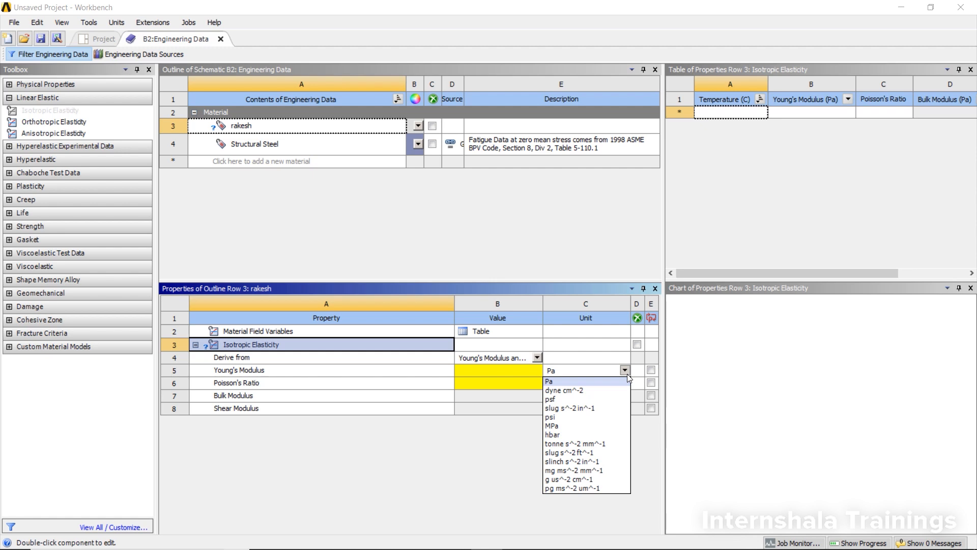
{"action": "left_click", "coordinate": [607, 425]}
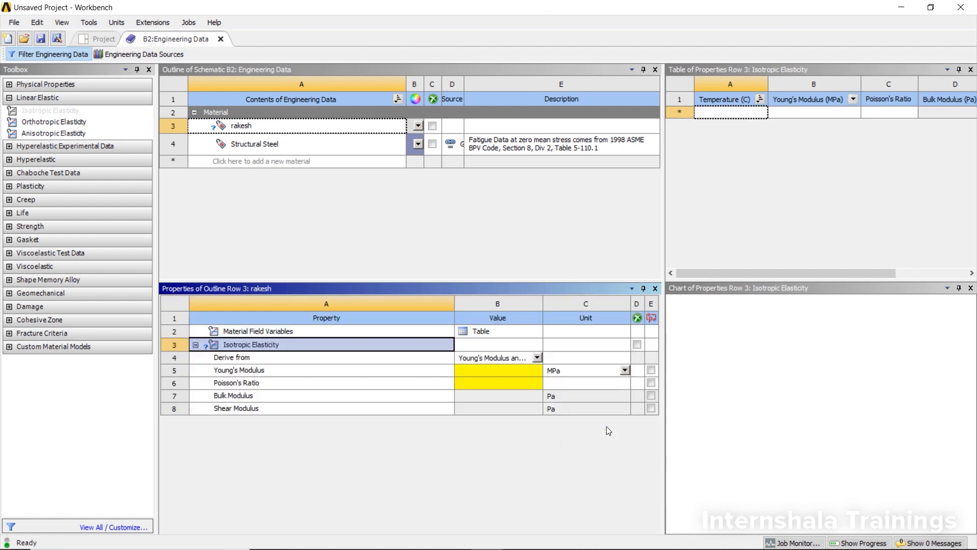
{"action": "left_click", "coordinate": [624, 370]}
{"action": "left_click", "coordinate": [619, 381]}
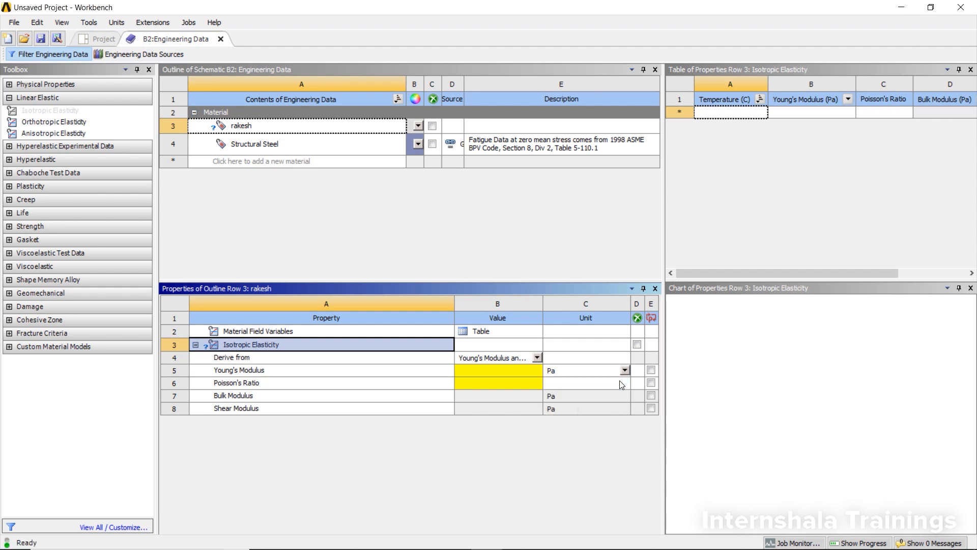
{"action": "left_click", "coordinate": [625, 371]}
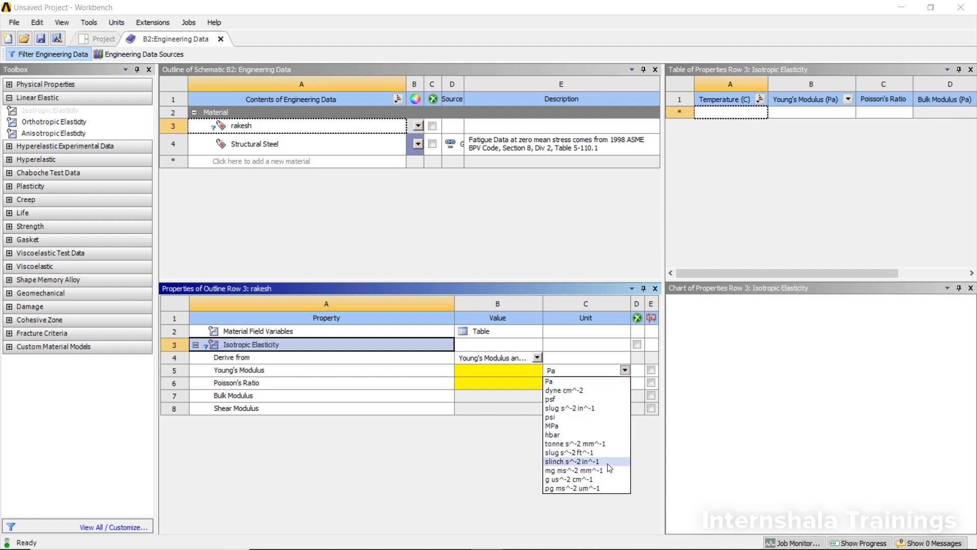
{"action": "left_click", "coordinate": [520, 464]}
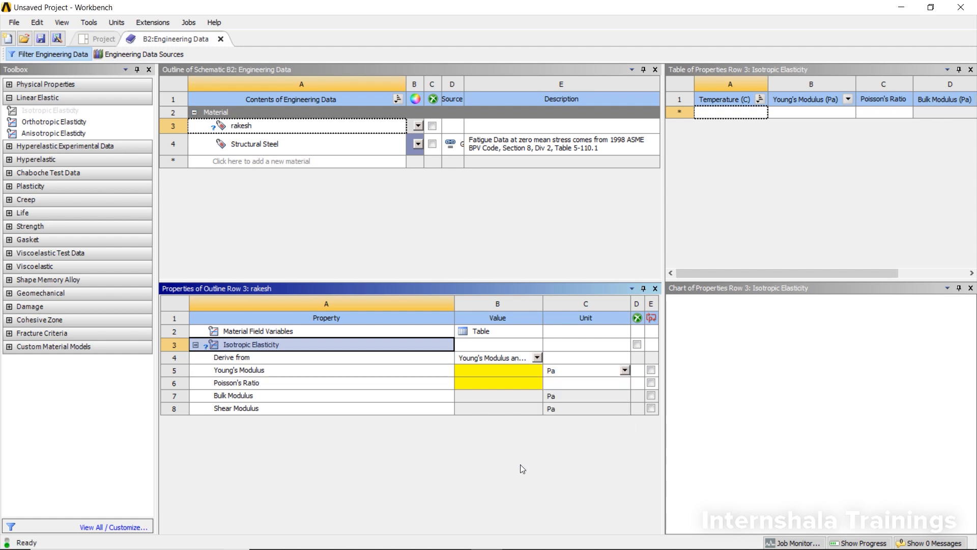
Set the material's Young's Modulus to 1.3e3 Pa
{"action": "left_click", "coordinate": [512, 373]}
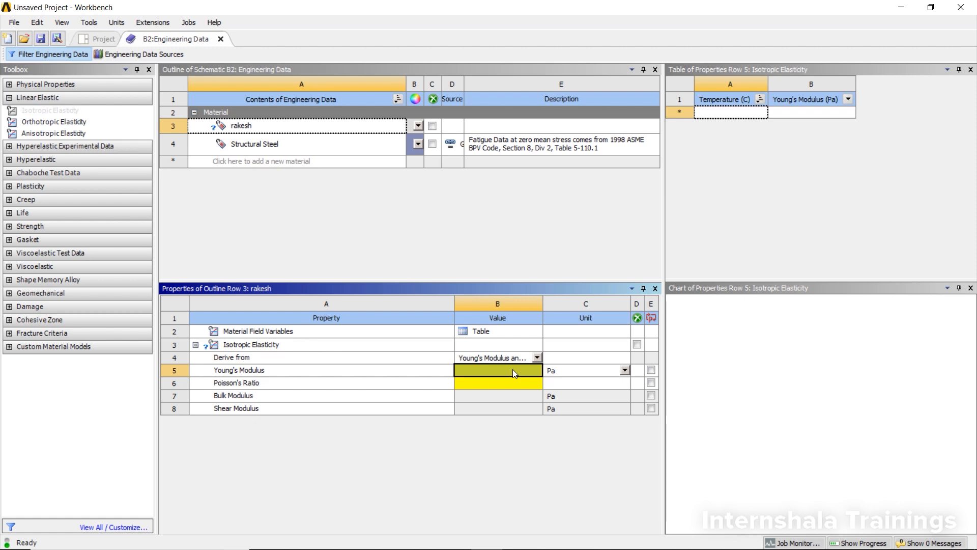
{"action": "type", "text": "1.3"}
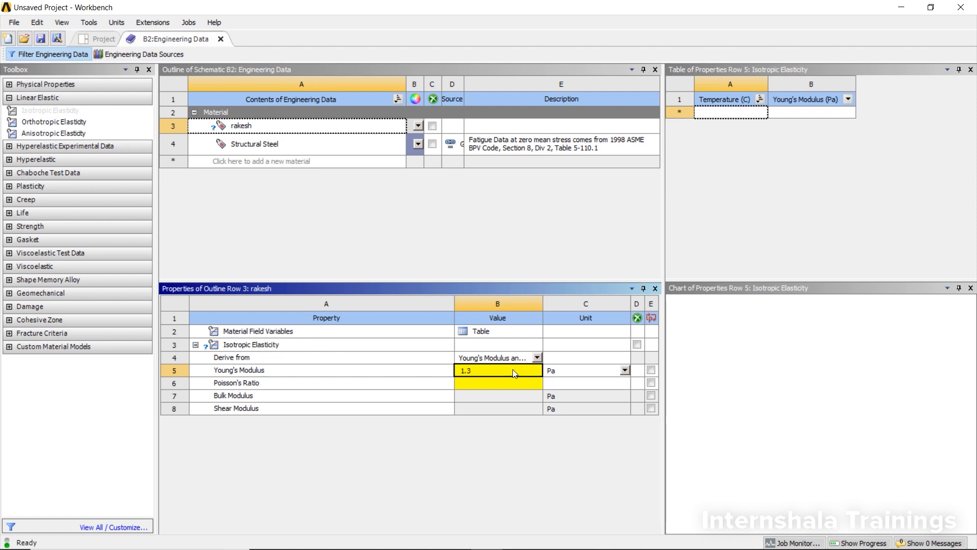
{"action": "type", "text": "e3"}
{"action": "key", "text": "Return"}
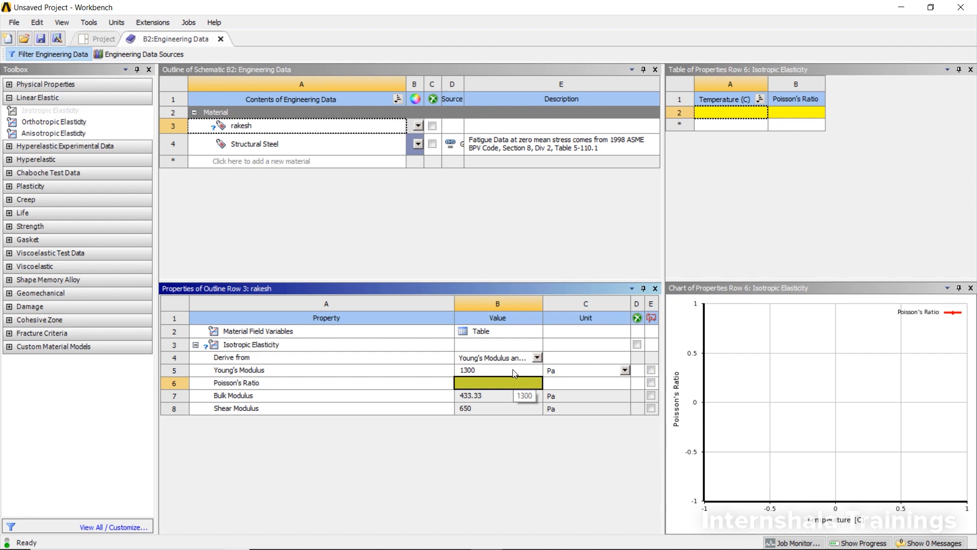
Try Poisson's Ratio values of 0.5 and then 0.6 for the material
{"action": "type", "text": "0.5"}
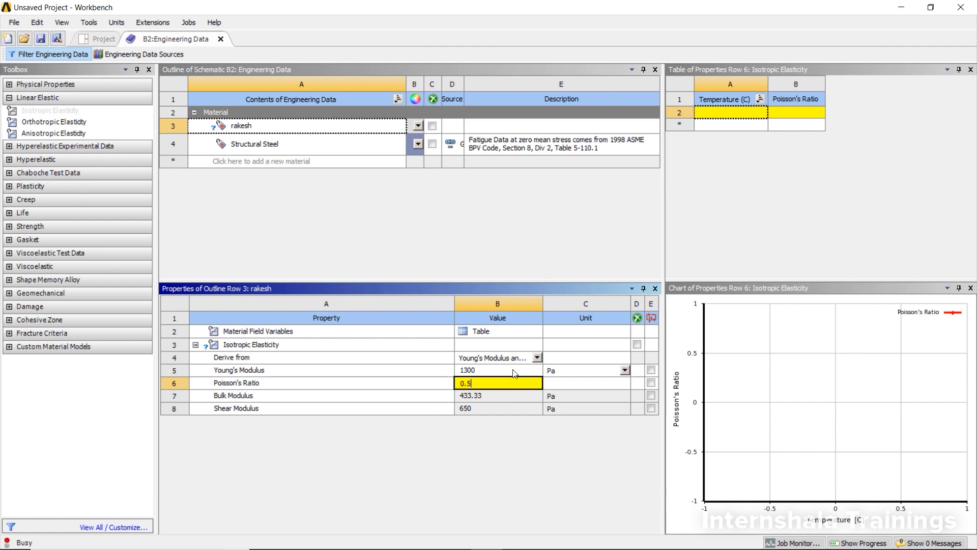
{"action": "key", "text": "Return"}
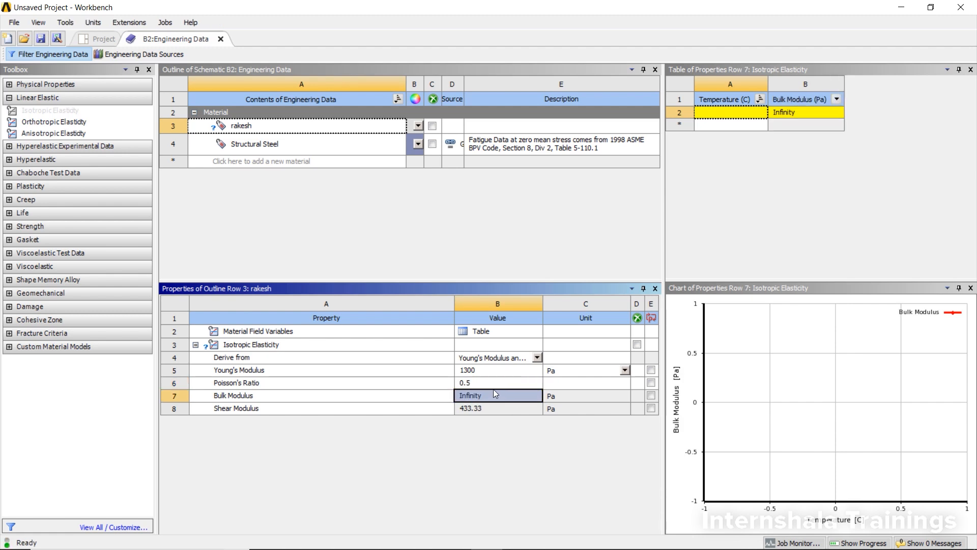
{"action": "left_click", "coordinate": [496, 386]}
{"action": "type", "text": "0.6"}
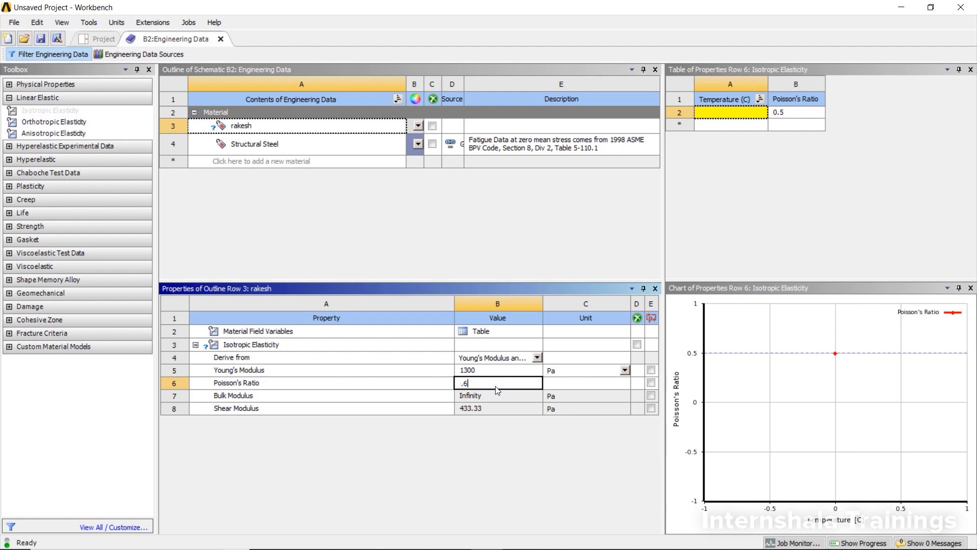
{"action": "key", "text": "Return"}
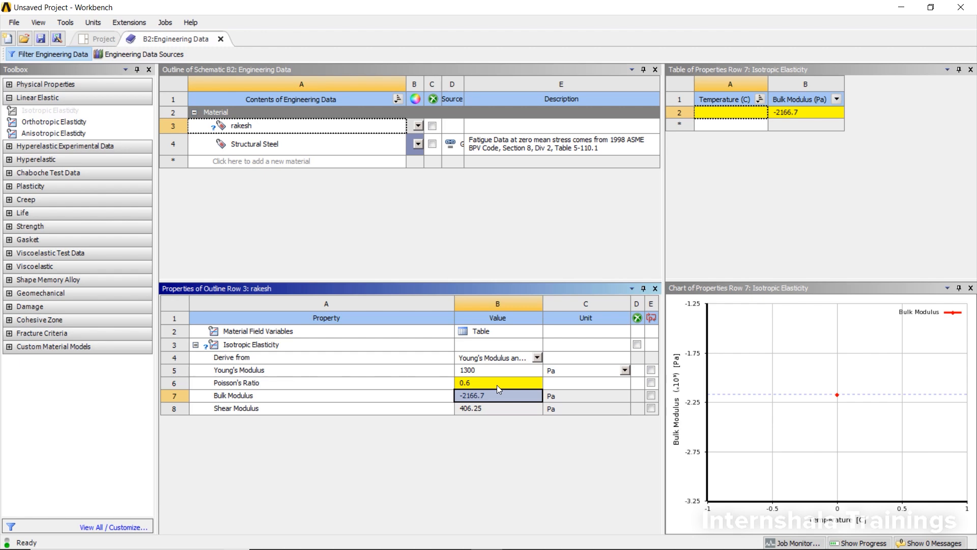
Set the material's Poisson's Ratio to 0.3
{"action": "left_click", "coordinate": [501, 380]}
{"action": "type", "text": "0.3"}
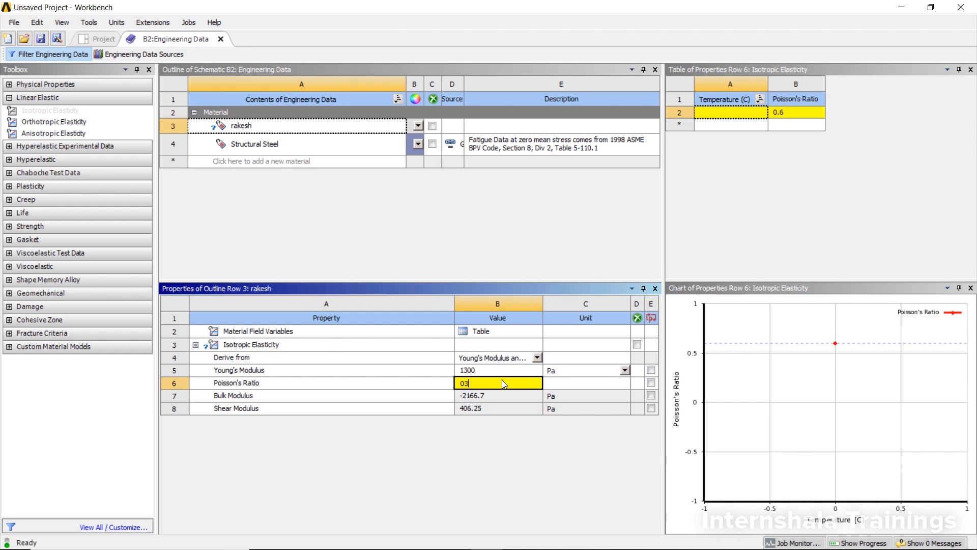
{"action": "key", "text": "Return"}
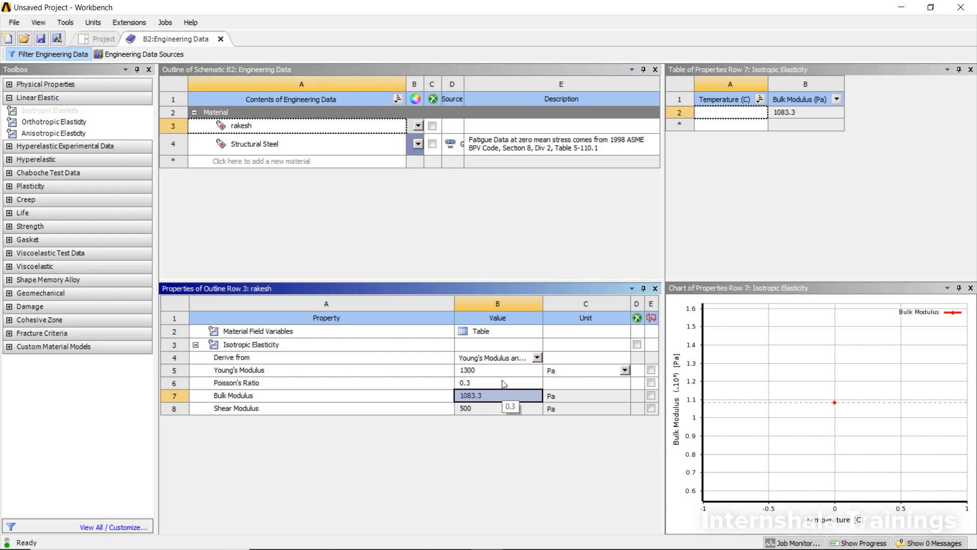
Add the Density property to the material and set it to 23 kg m^-3
{"action": "left_click", "coordinate": [10, 85]}
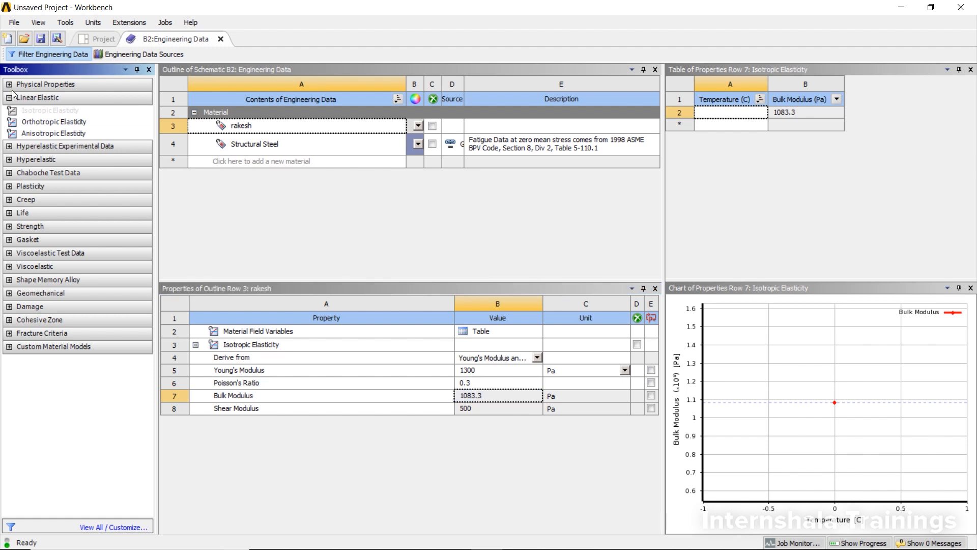
{"action": "left_click", "coordinate": [9, 85]}
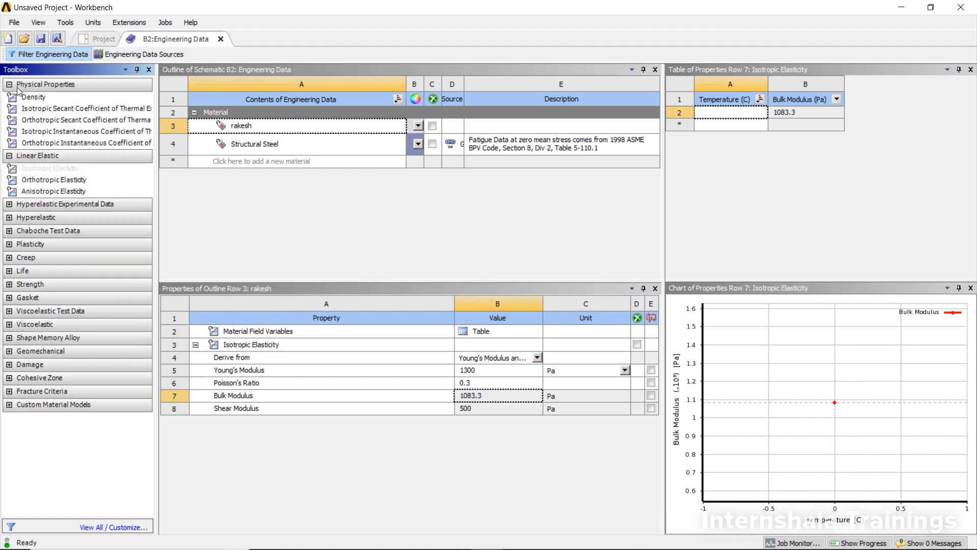
{"action": "left_click_drag", "start_coordinate": [28, 99], "coordinate": [369, 132]}
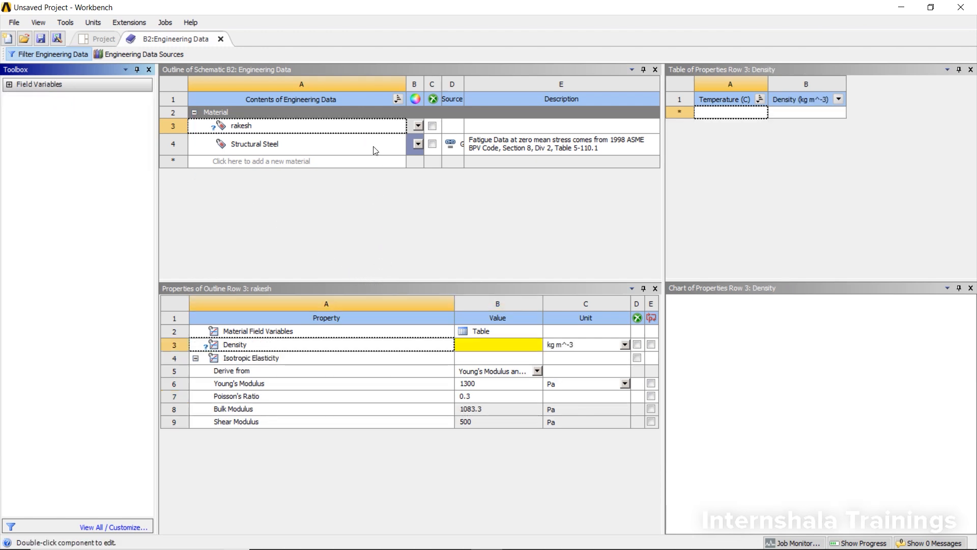
{"action": "left_click", "coordinate": [509, 349]}
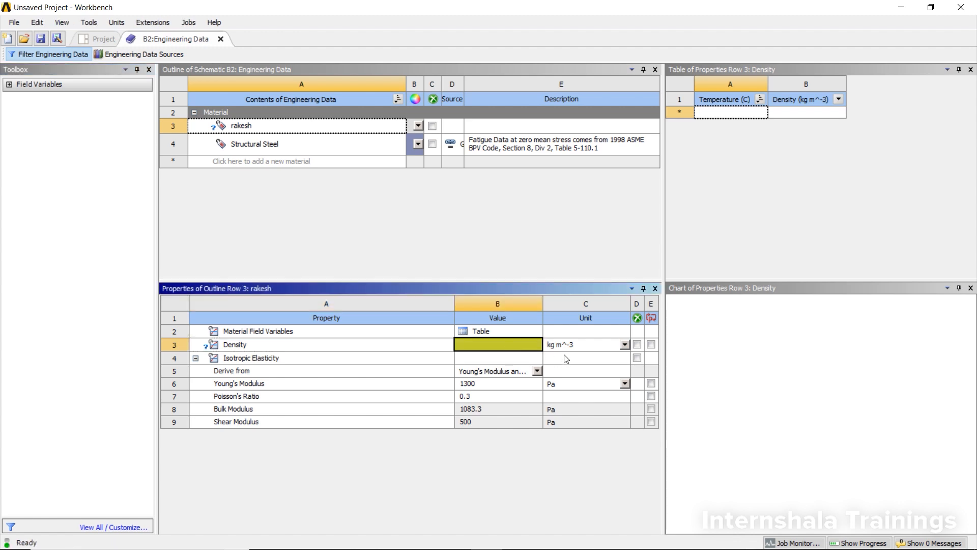
{"action": "left_click", "coordinate": [579, 346]}
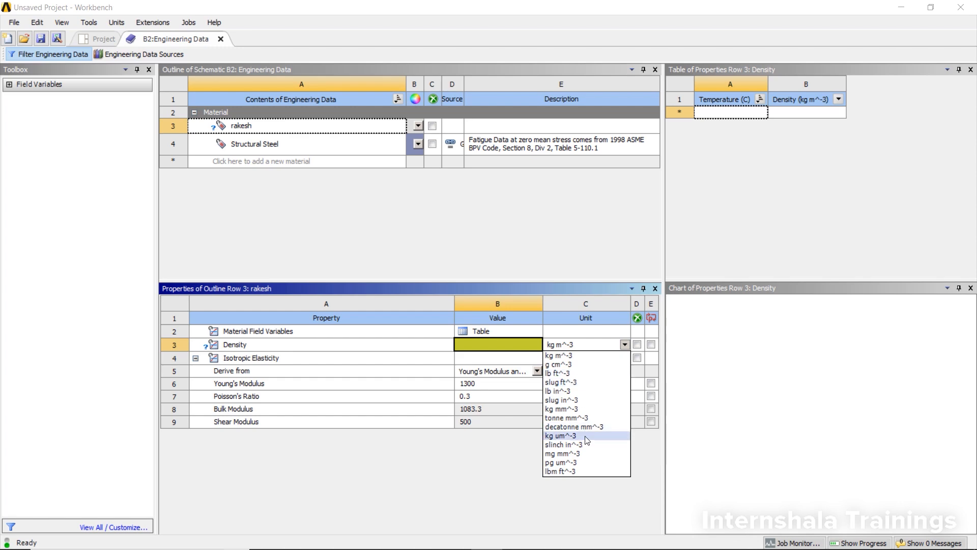
{"action": "left_click", "coordinate": [489, 343]}
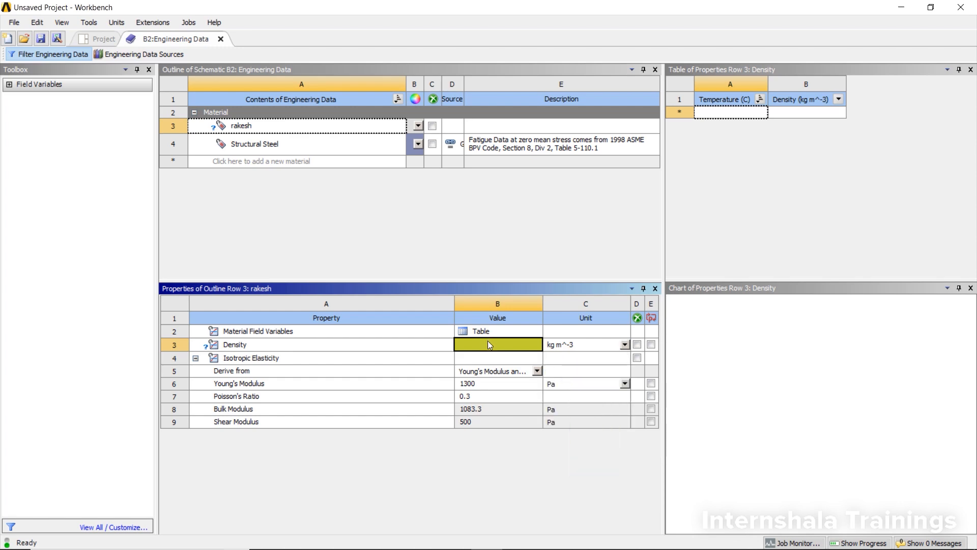
{"action": "type", "text": "23"}
{"action": "left_click", "coordinate": [493, 357]}
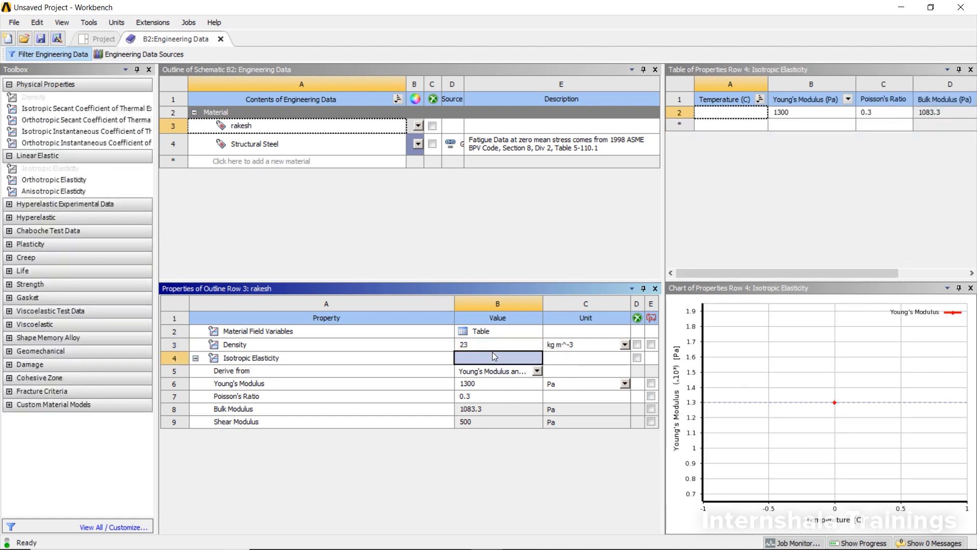